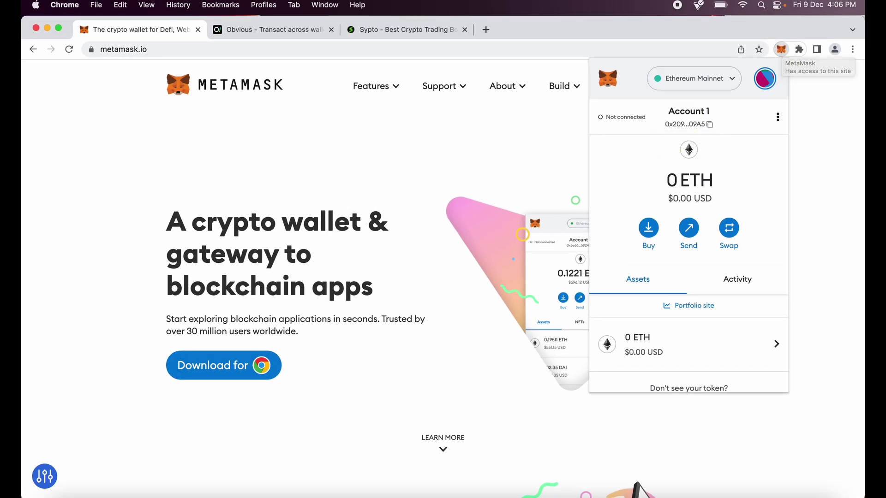
Create a new wallet account, keeping the default name Account 3
click(736, 76)
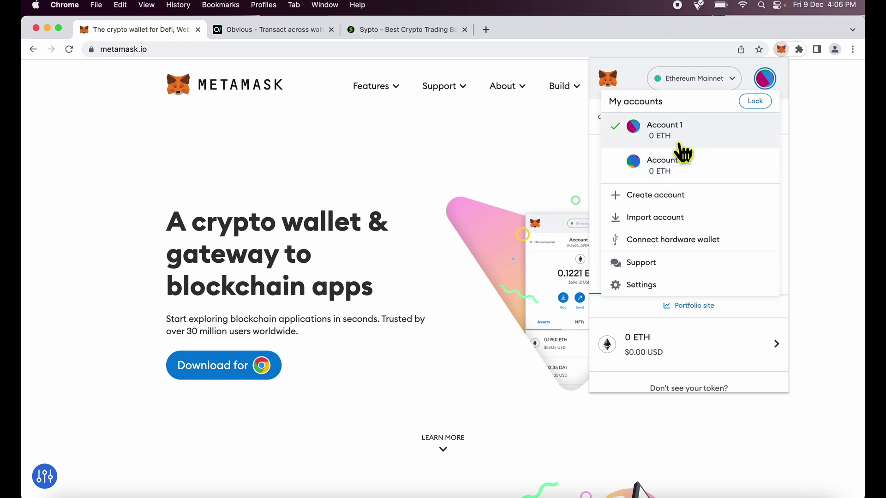
click(669, 203)
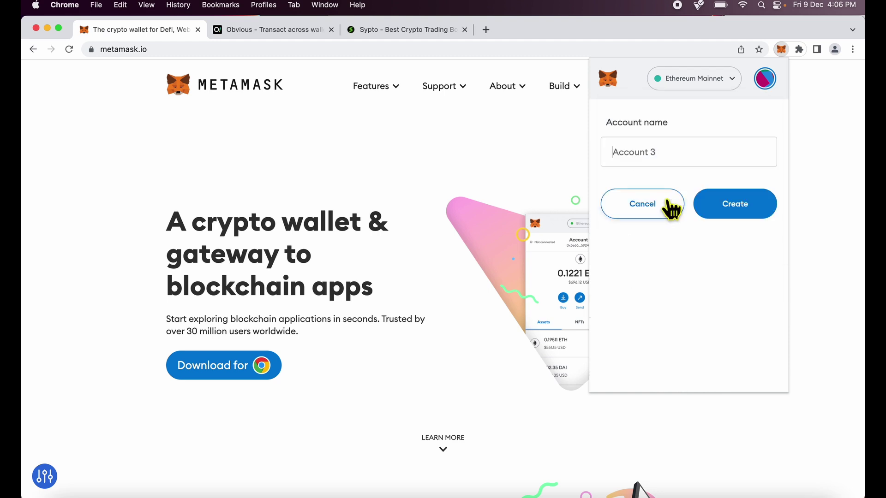
click(745, 203)
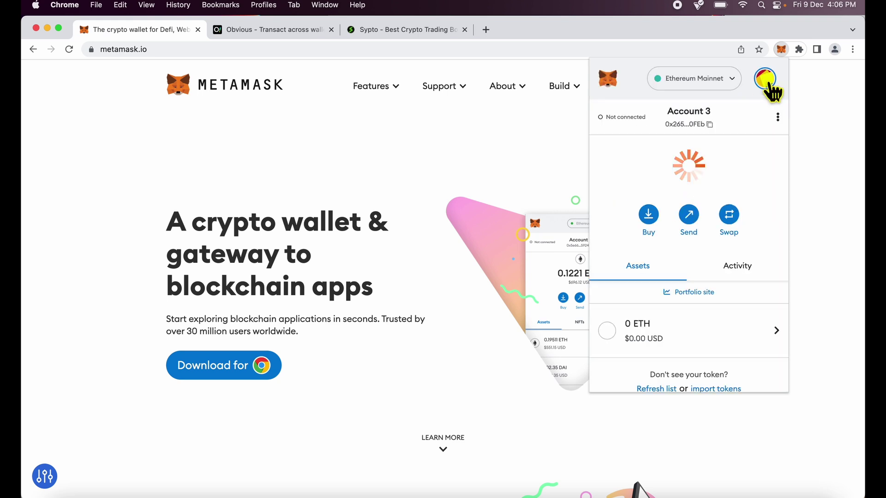
Switch briefly to Account 1, then make Account 3 the active account
click(766, 80)
click(765, 170)
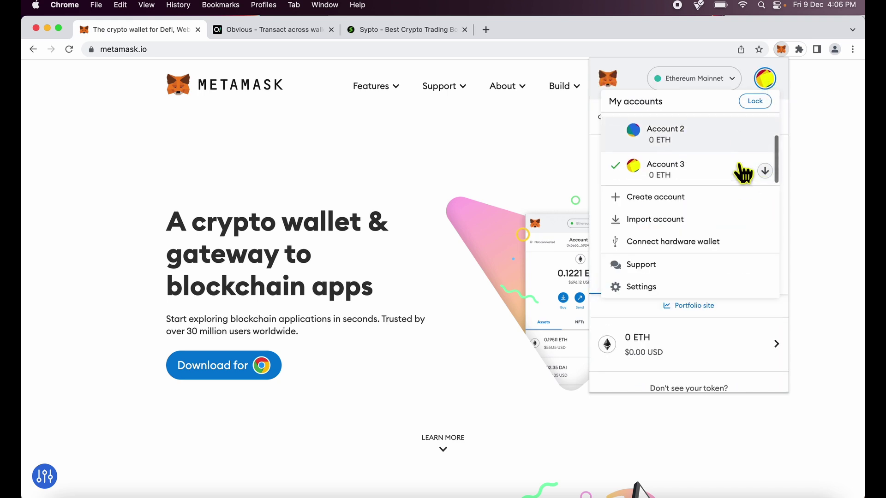
scroll(741, 173, up, 2)
click(720, 131)
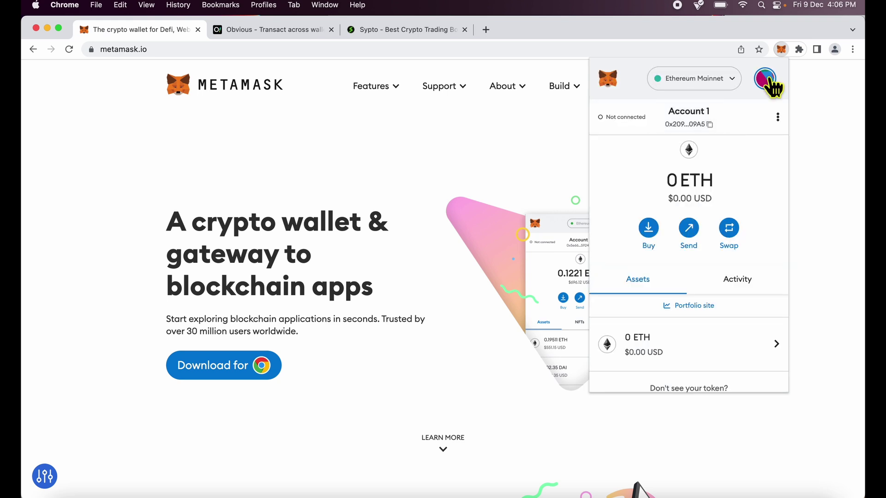
click(768, 82)
scroll(728, 154, down, 2)
click(716, 182)
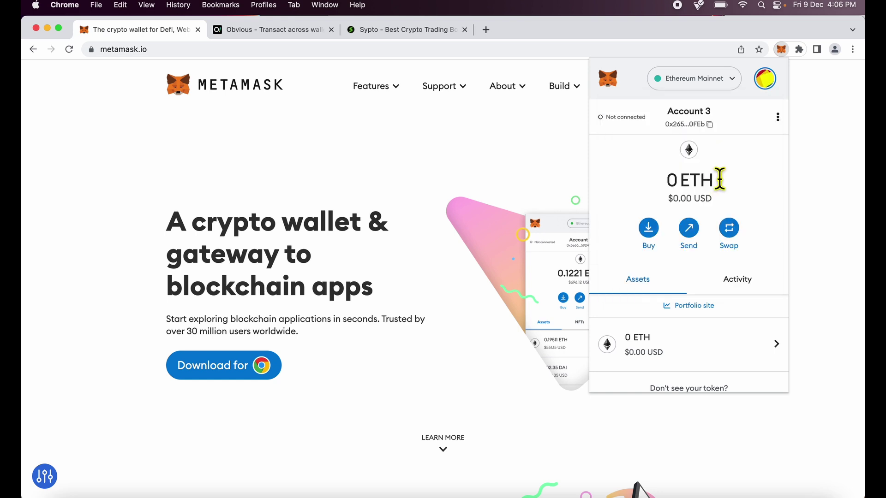
Switch to Account 1 and scroll through the accounts list
click(764, 80)
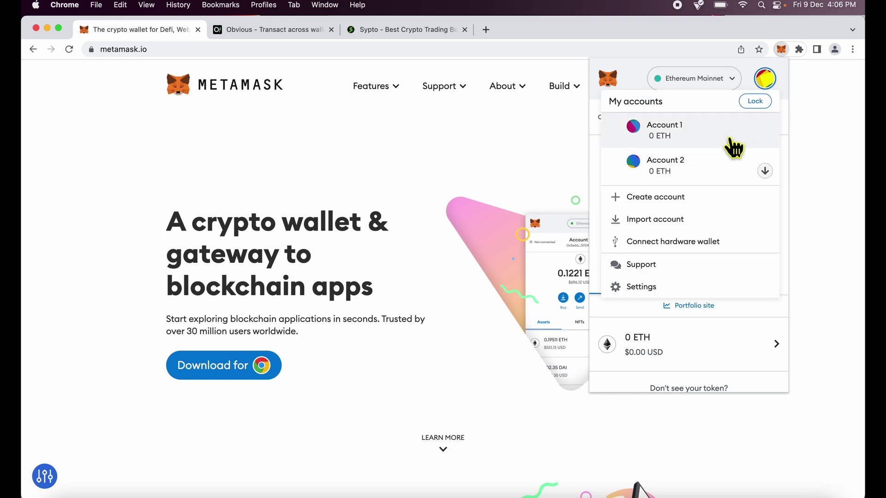
click(699, 137)
click(766, 79)
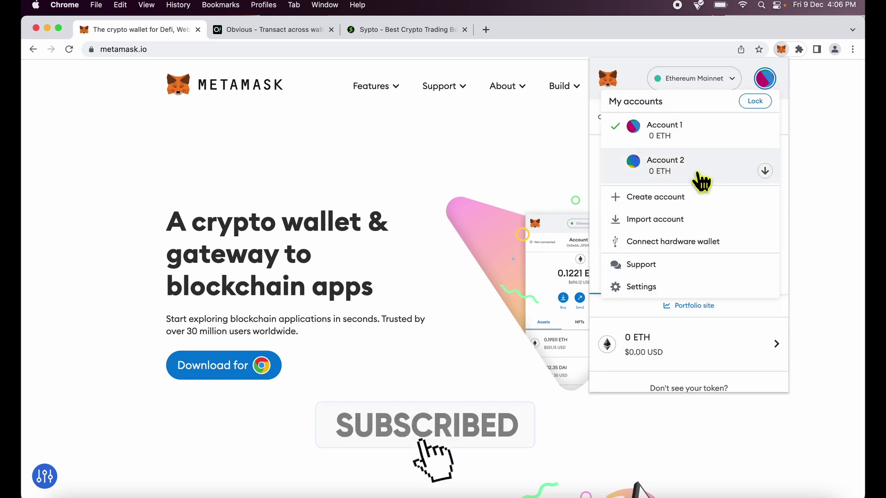
scroll(696, 178, down, 2)
scroll(696, 178, up, 2)
scroll(707, 150, down, 2)
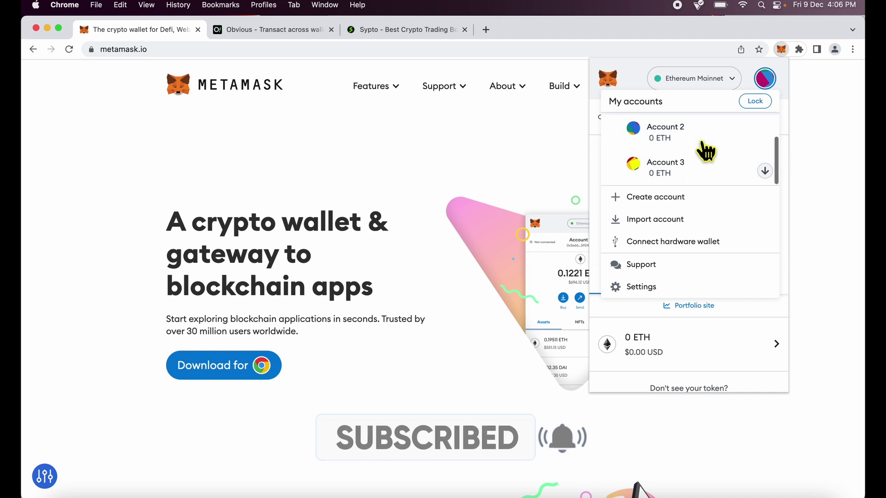
scroll(702, 153, up, 2)
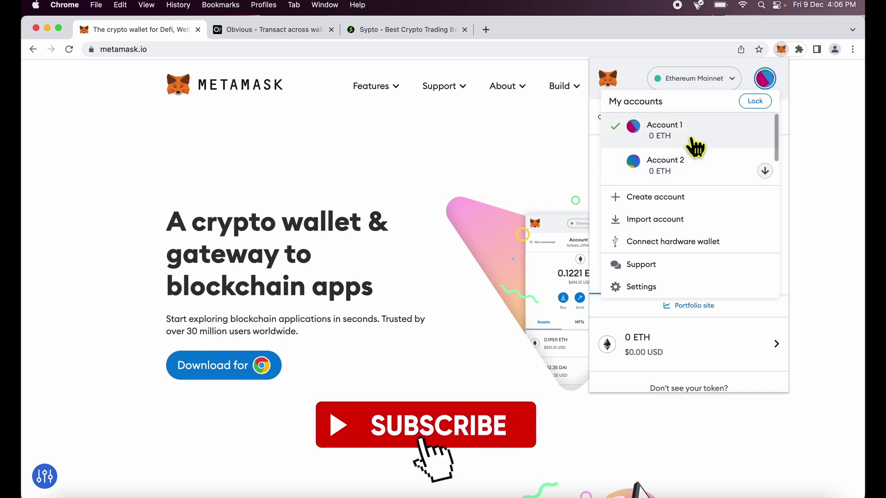
scroll(694, 150, down, 2)
scroll(688, 182, up, 2)
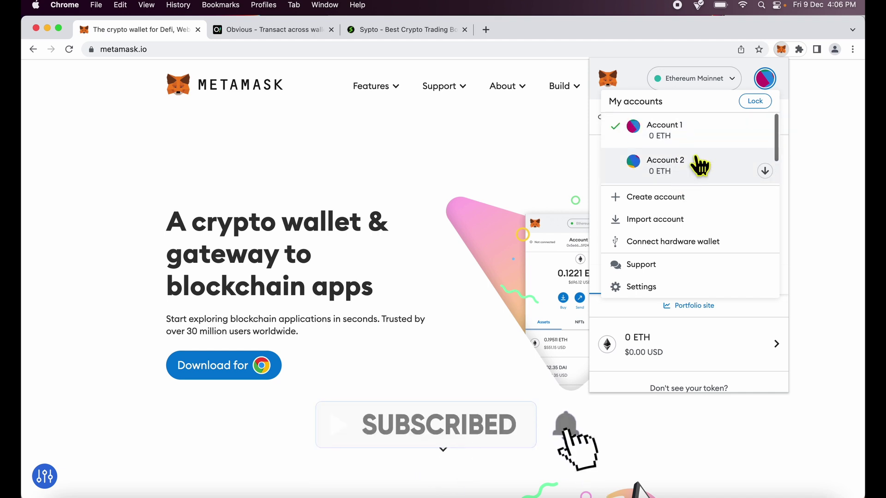
click(766, 78)
Pick Account 2 from the accounts list to make it active
click(766, 78)
scroll(717, 168, down, 2)
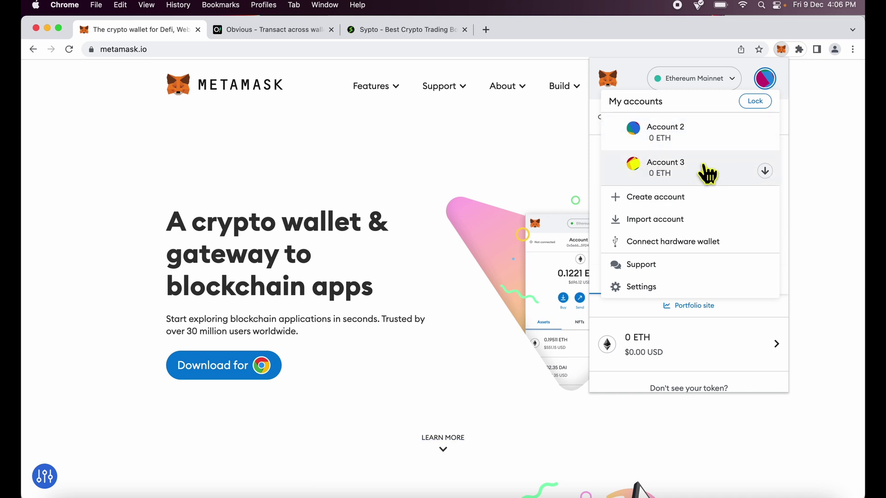
scroll(669, 142, up, 2)
scroll(637, 162, down, 2)
scroll(705, 172, up, 2)
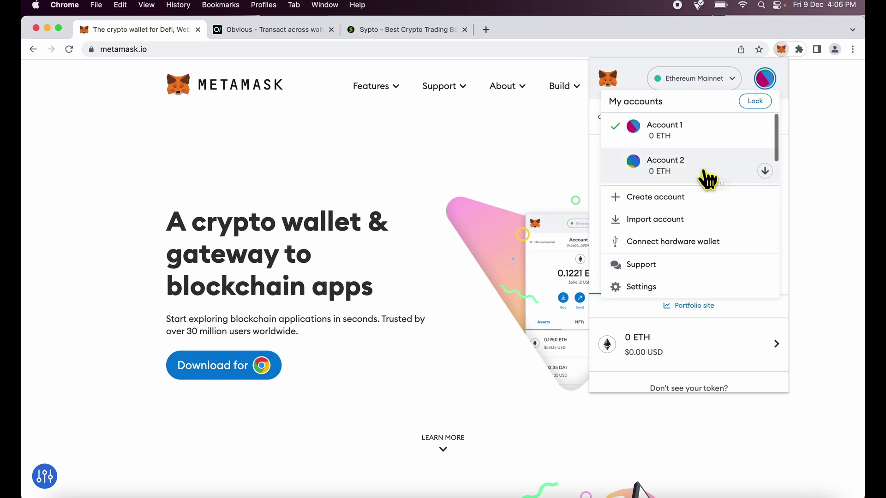
scroll(702, 174, down, 2)
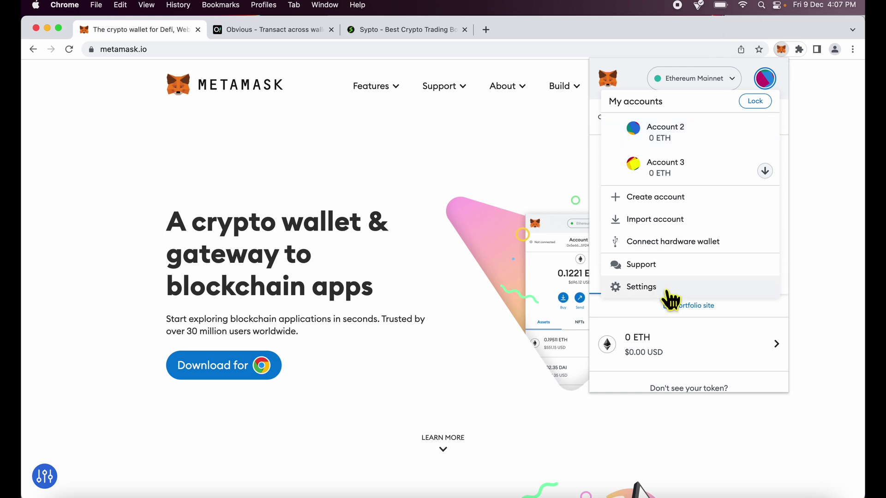
scroll(697, 150, up, 2)
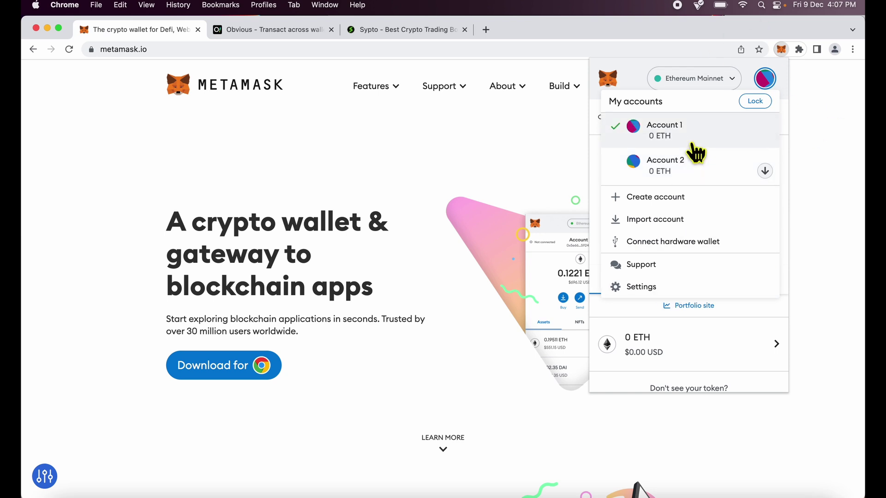
click(669, 169)
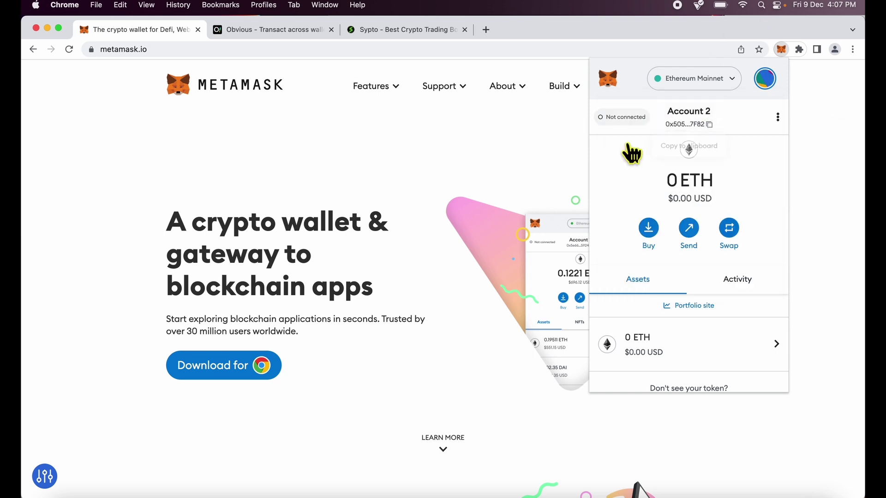
Switch back to Account 1 and scroll the accounts list to view Accounts 1–3
click(765, 78)
click(684, 139)
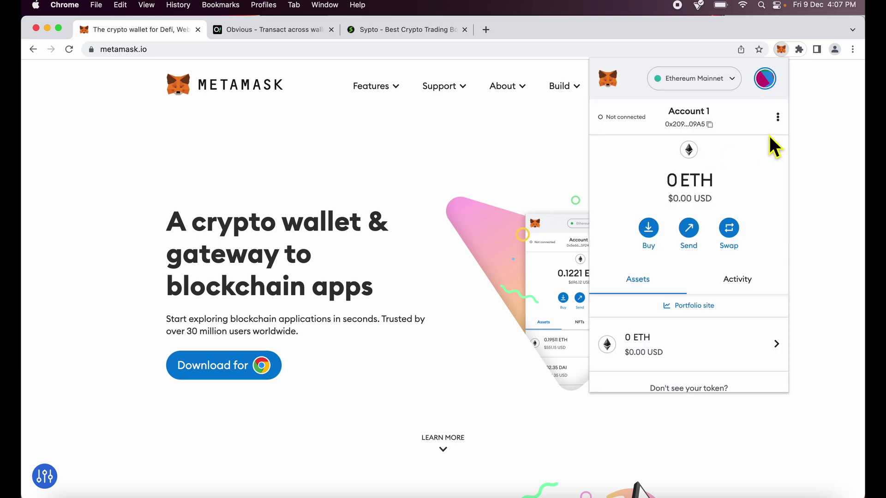
click(772, 75)
scroll(736, 154, down, 2)
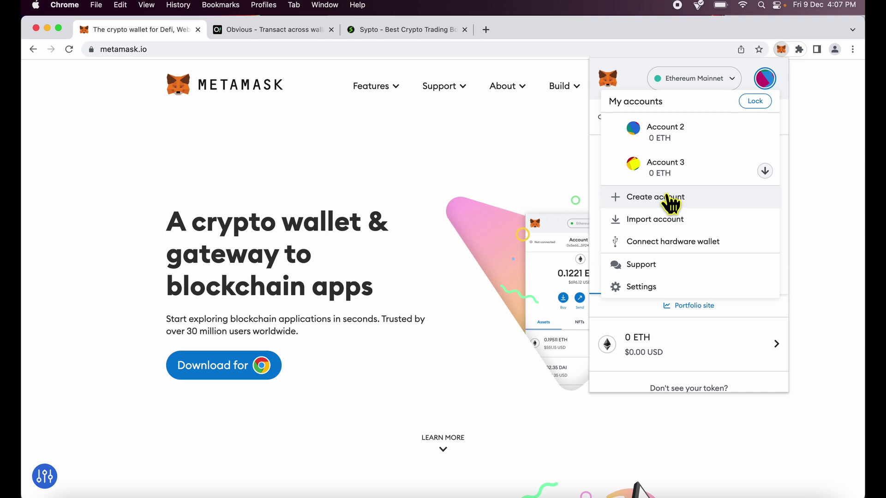
scroll(664, 168, up, 2)
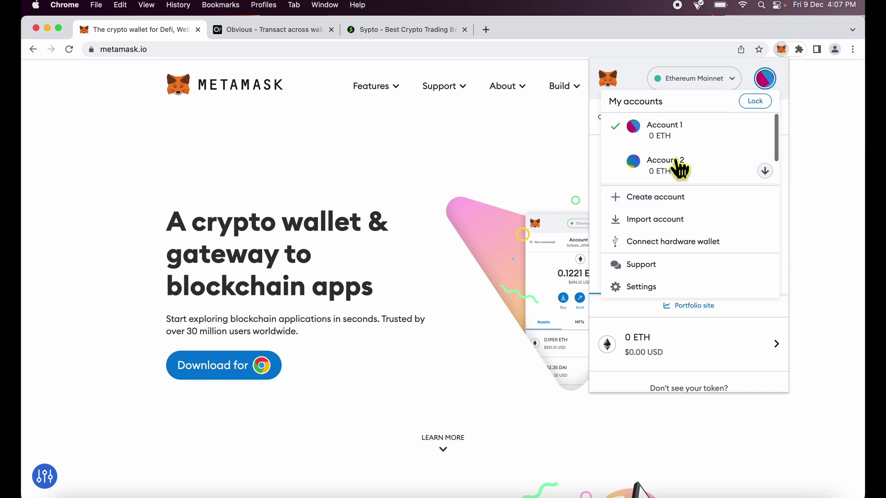
scroll(665, 169, down, 2)
scroll(672, 170, up, 2)
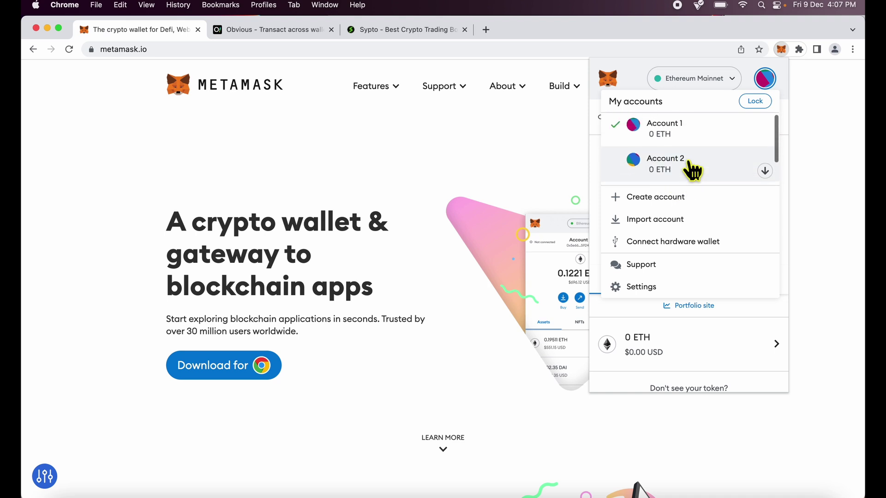
scroll(673, 170, down, 3)
scroll(675, 173, up, 3)
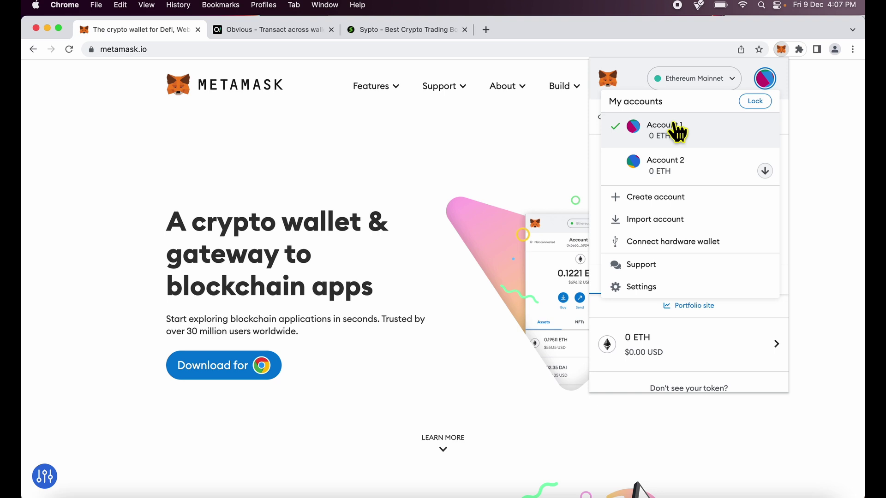
scroll(671, 156, down, 2)
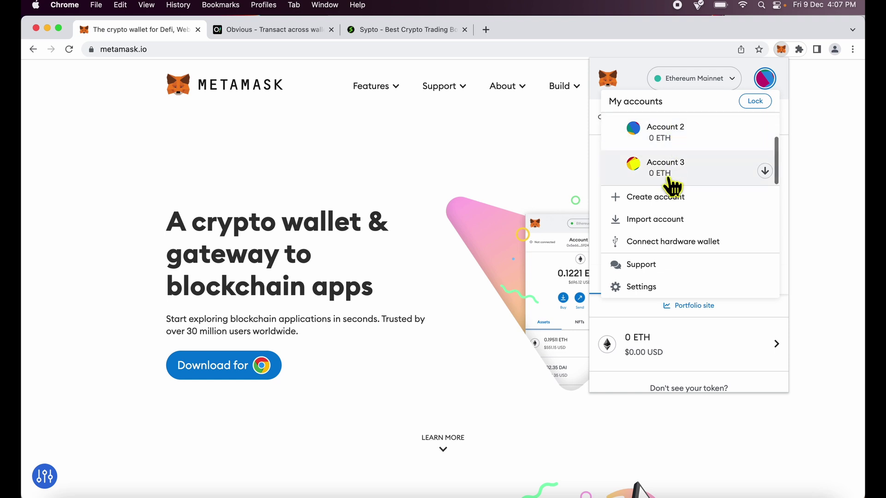
scroll(672, 153, up, 2)
scroll(672, 152, up, 1)
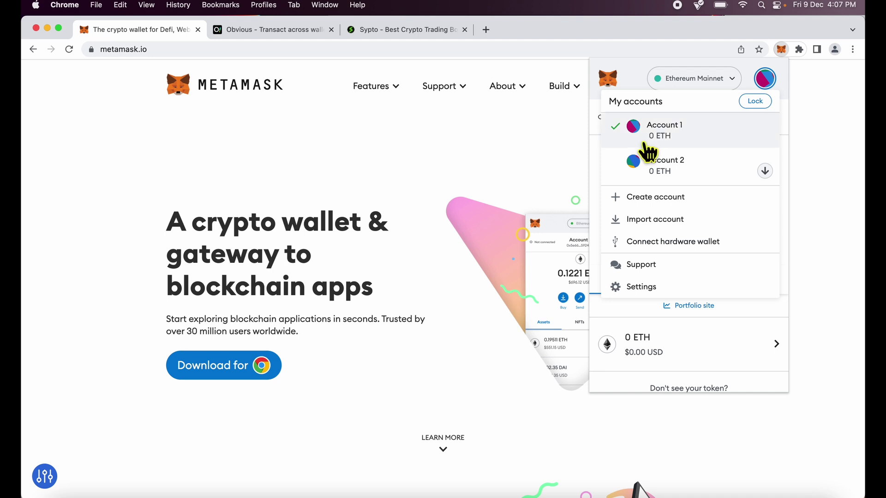
Reopen the accounts list and scroll it again to show all three accounts
click(766, 79)
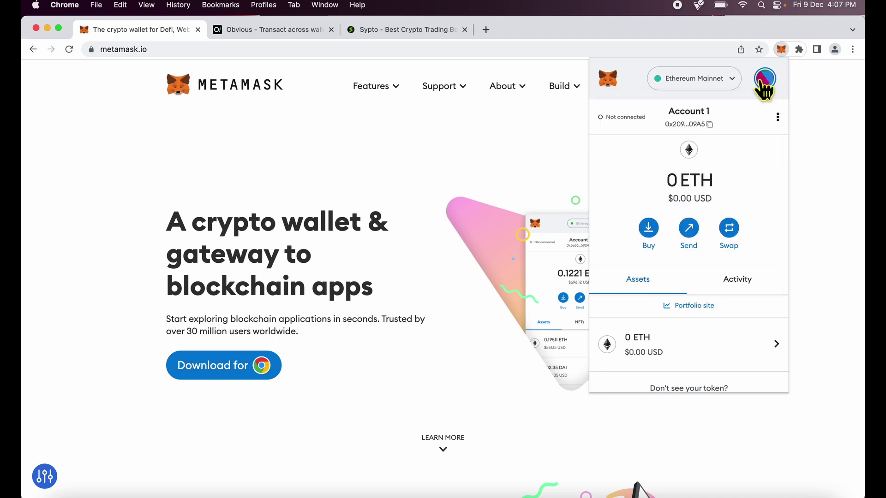
click(763, 83)
click(763, 83)
click(766, 80)
scroll(727, 174, down, 1)
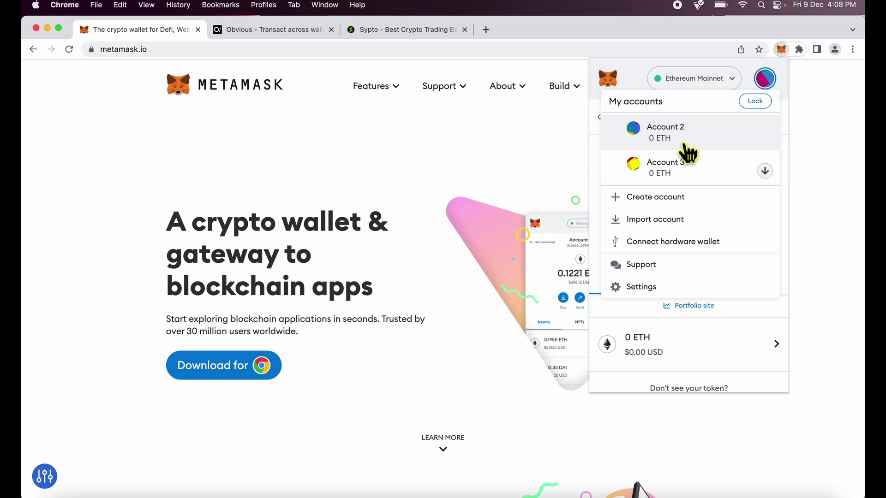
scroll(689, 147, up, 1)
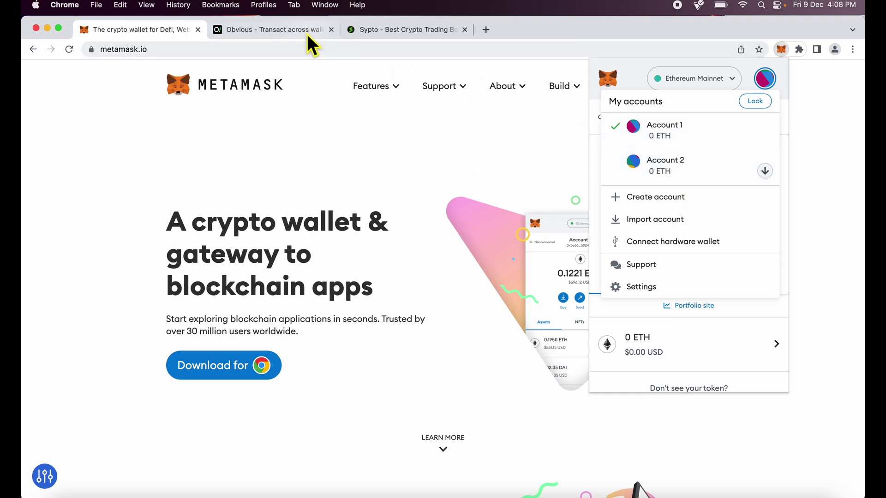
Switch to the Obvious tab and scroll through the obvious.technology homepage
click(290, 29)
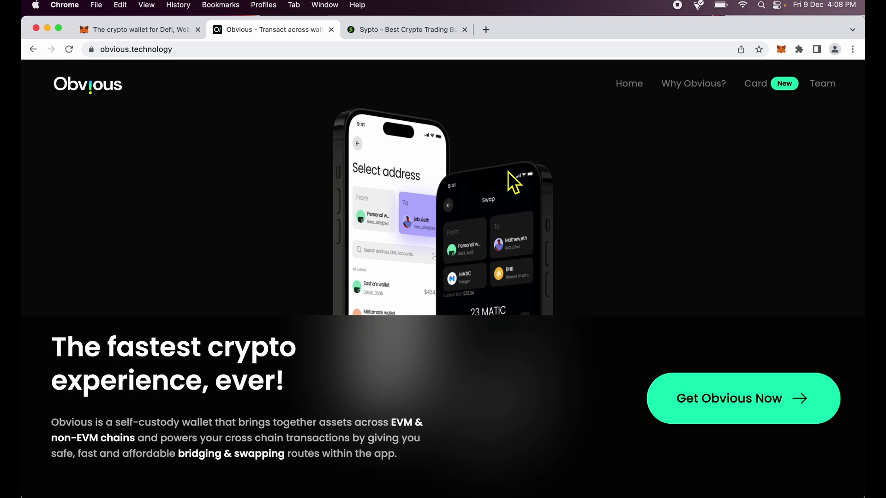
scroll(508, 172, down, 15)
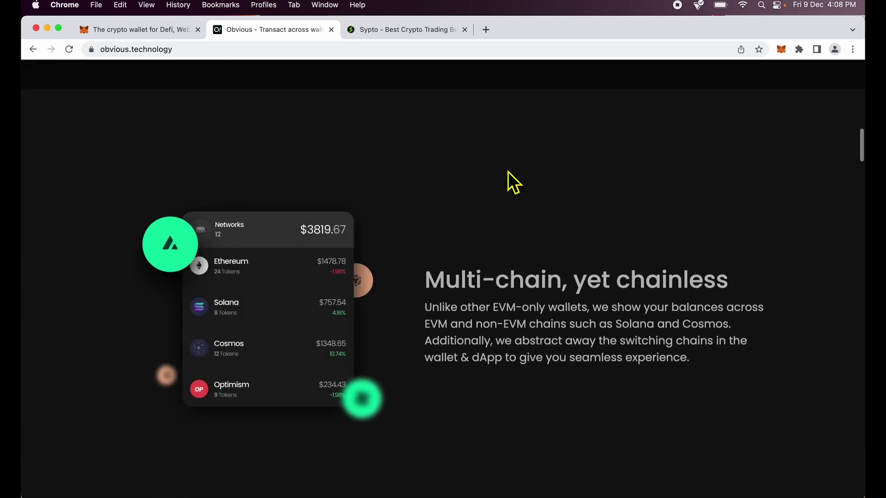
scroll(512, 173, up, 15)
Browse the Obvious Card page, then return to the MetaMask homepage tab
click(757, 88)
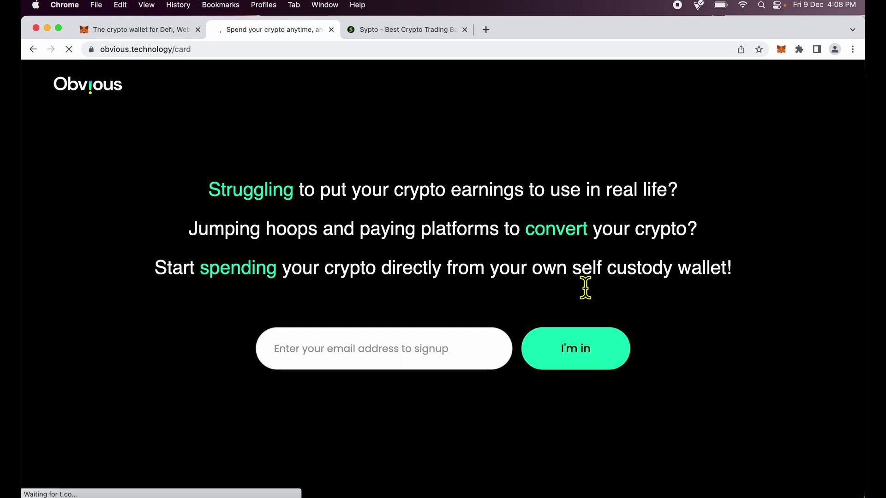
scroll(584, 284, down, 7)
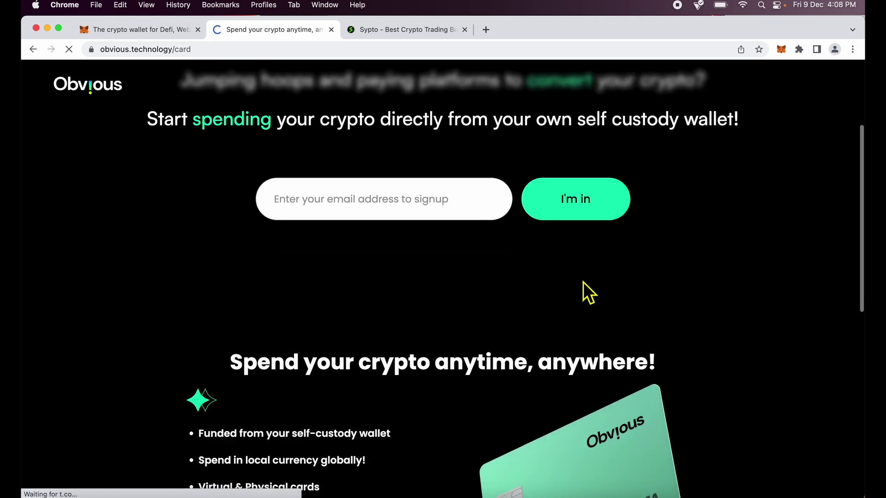
scroll(583, 282, down, 3)
scroll(583, 281, up, 10)
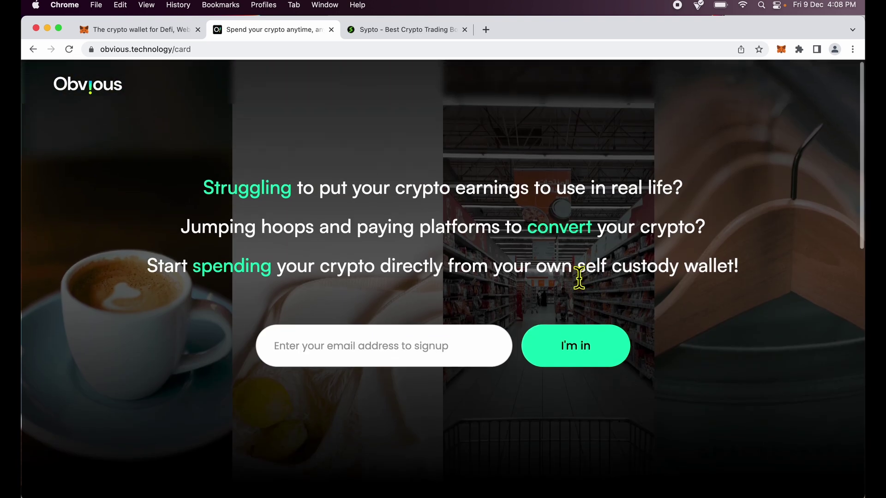
scroll(580, 277, down, 5)
scroll(580, 280, up, 6)
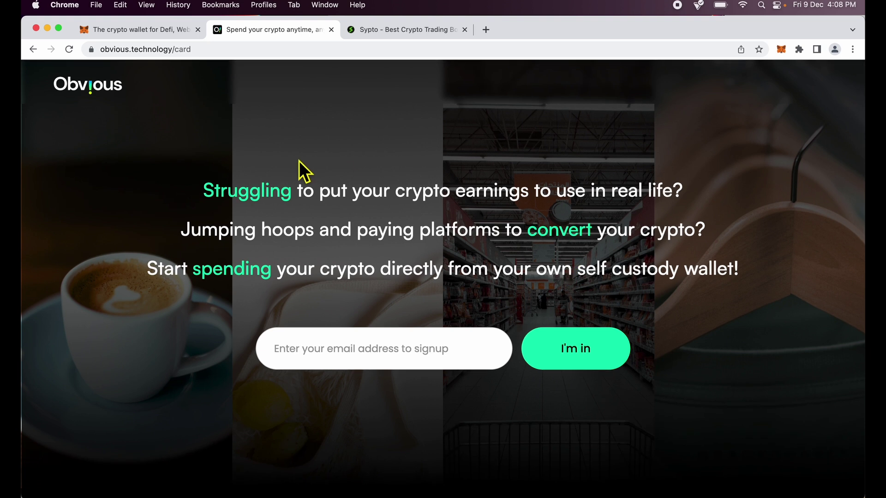
scroll(291, 159, down, 8)
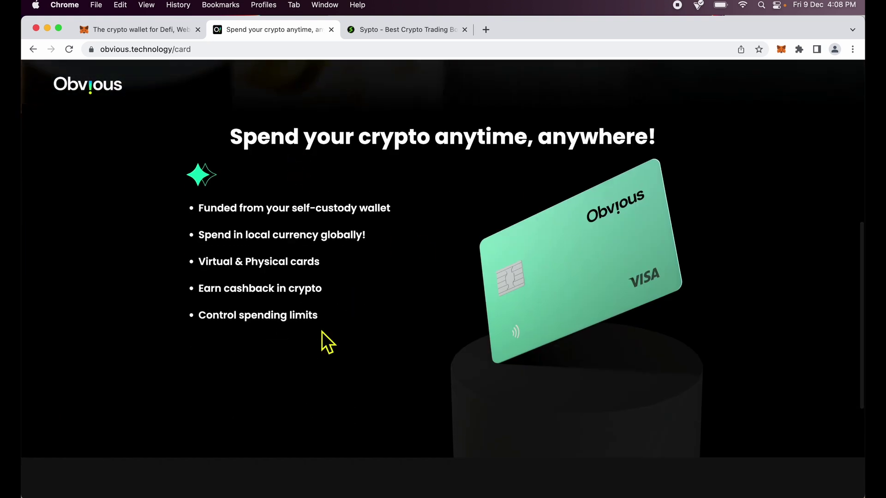
scroll(320, 340, up, 8)
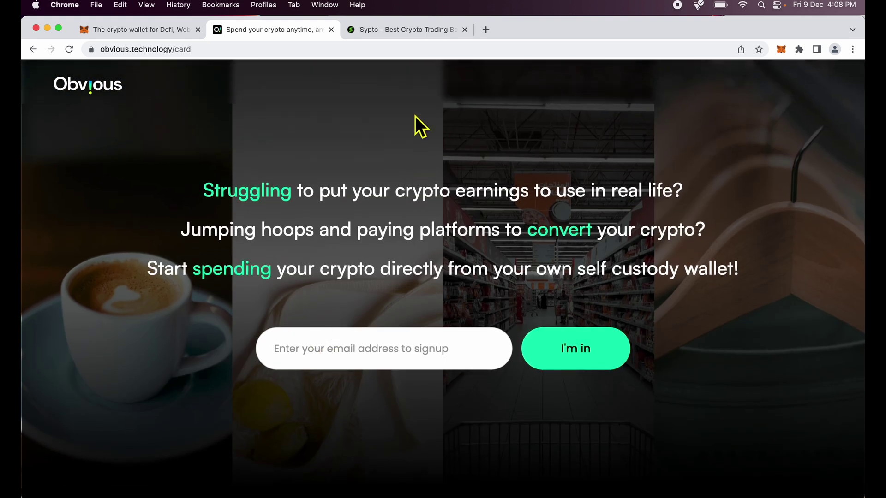
click(132, 32)
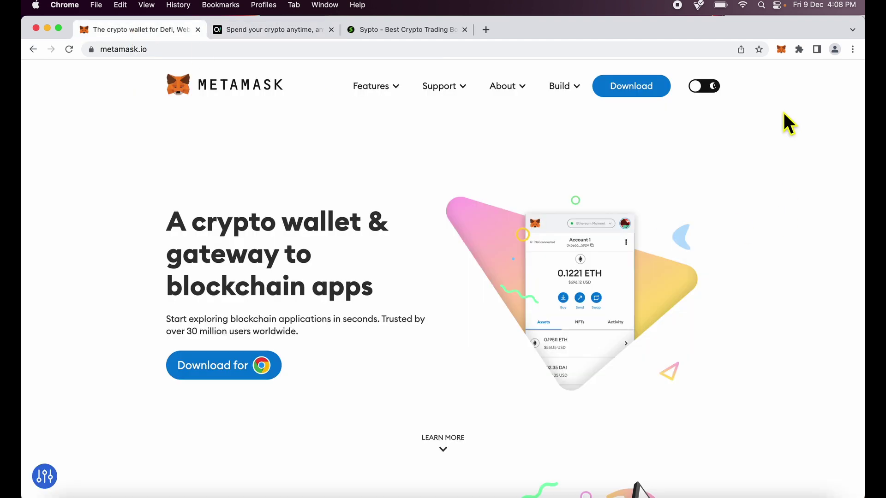
Remove the MetaMask extension from Chrome via the Manage Extensions page
click(780, 49)
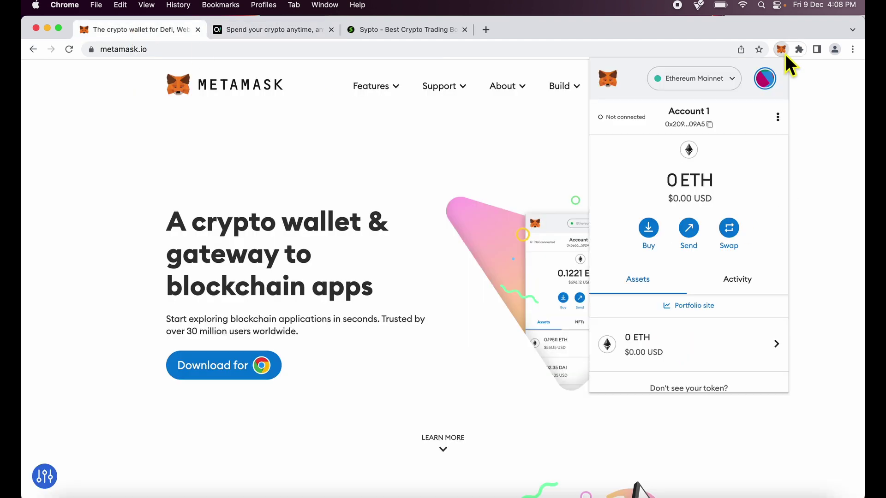
click(799, 49)
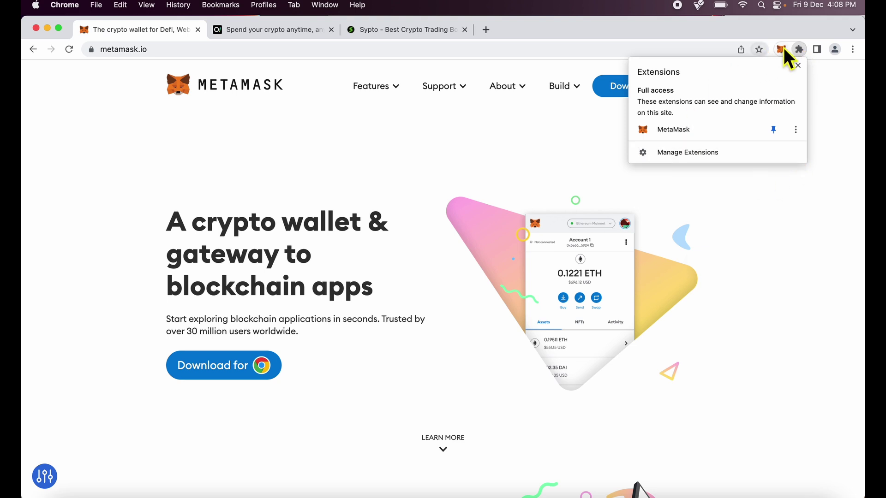
click(683, 154)
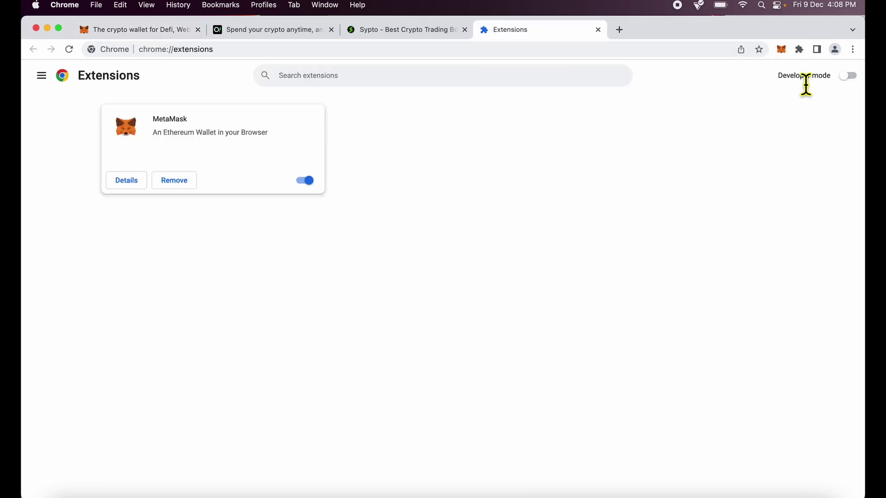
click(805, 54)
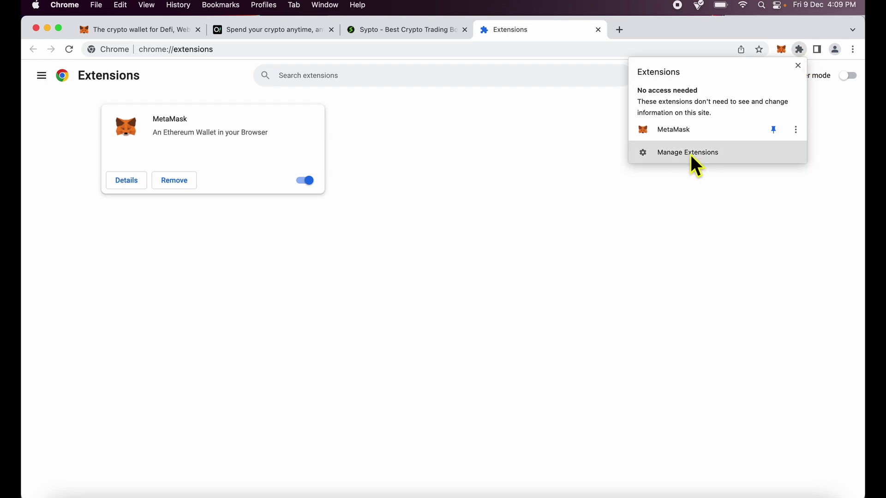
click(334, 261)
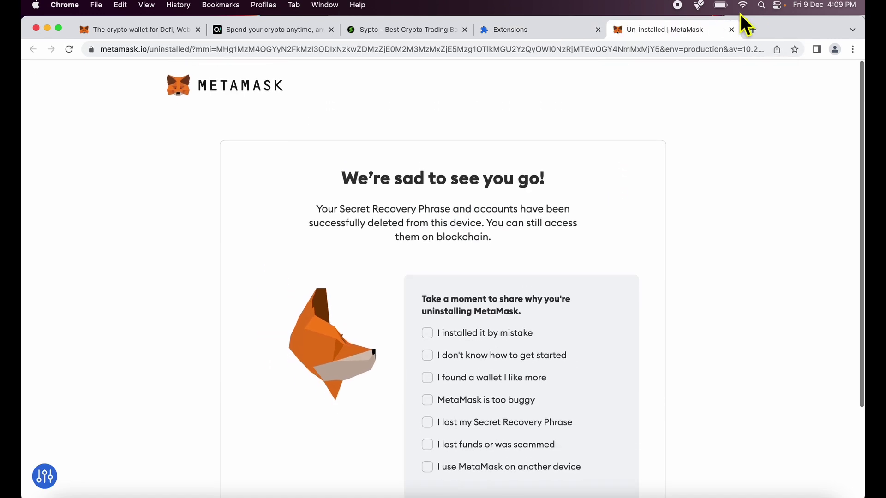
Close the uninstall tab and add MetaMask back to Chrome from the Web Store
click(732, 30)
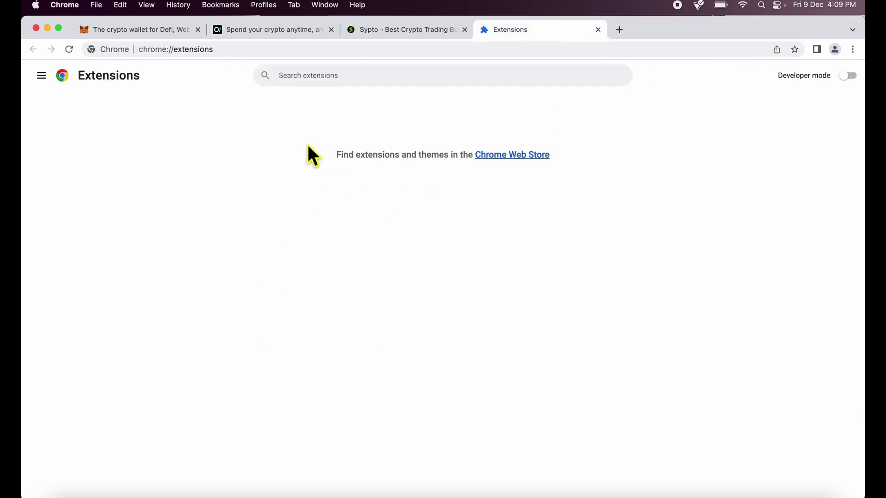
click(125, 29)
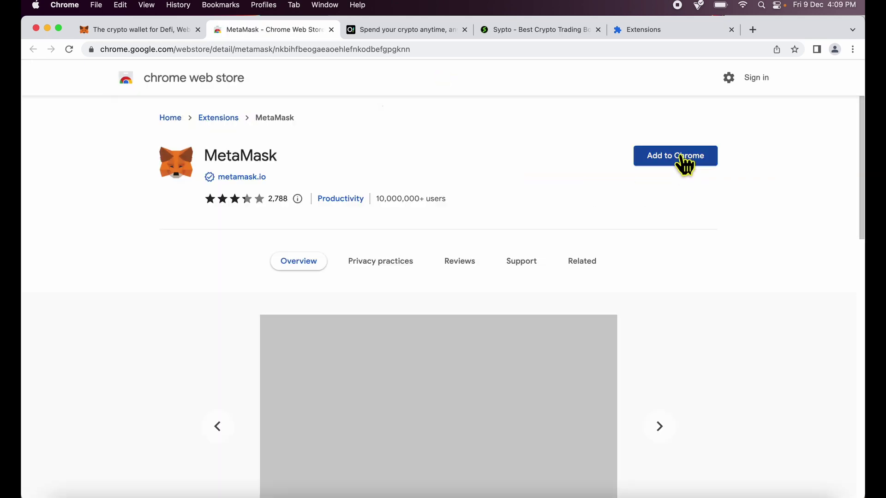
click(683, 158)
click(537, 310)
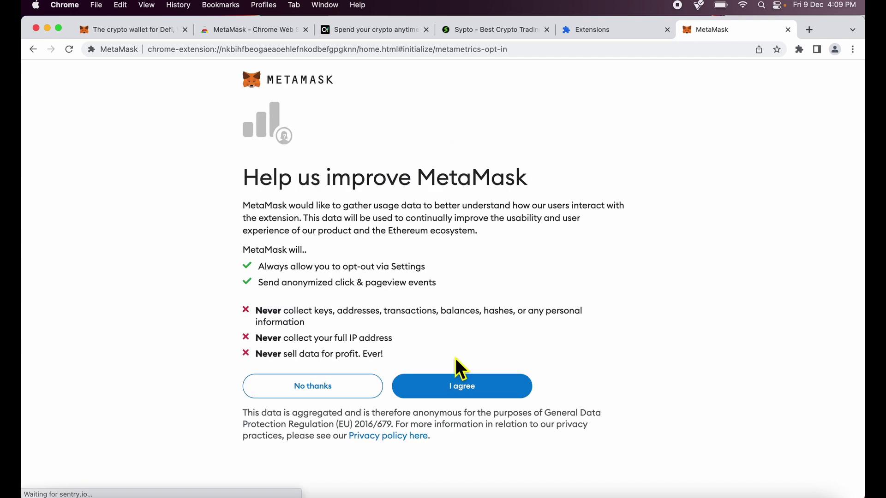
Agree to share usage data and choose to import an existing wallet
click(465, 394)
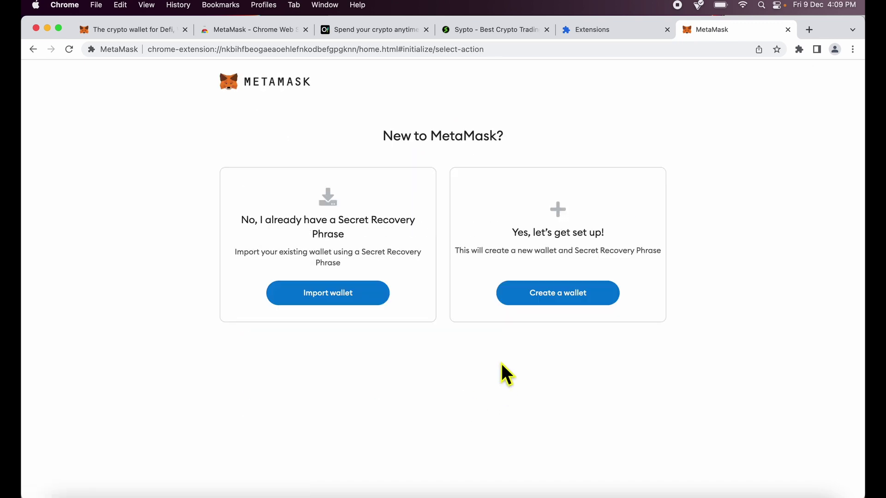
click(308, 301)
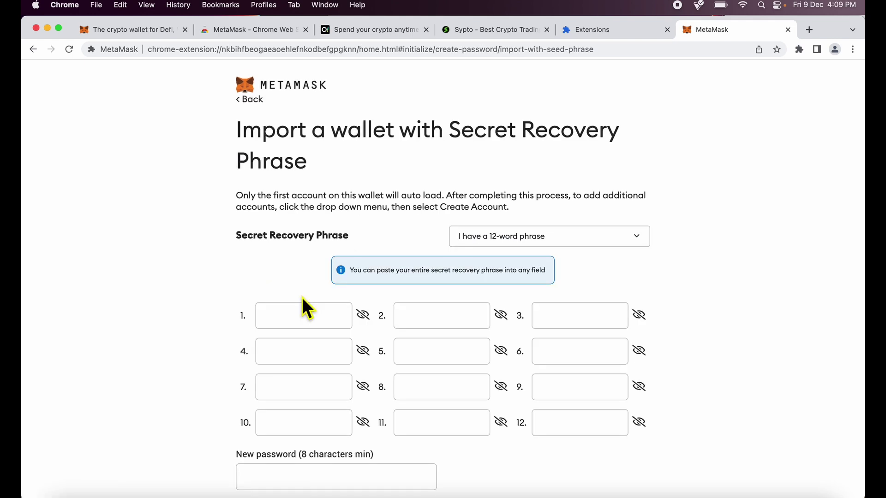
scroll(302, 299, down, 3)
Enter the 12-word Secret Recovery Phrase into the import fields
click(301, 247)
click(478, 247)
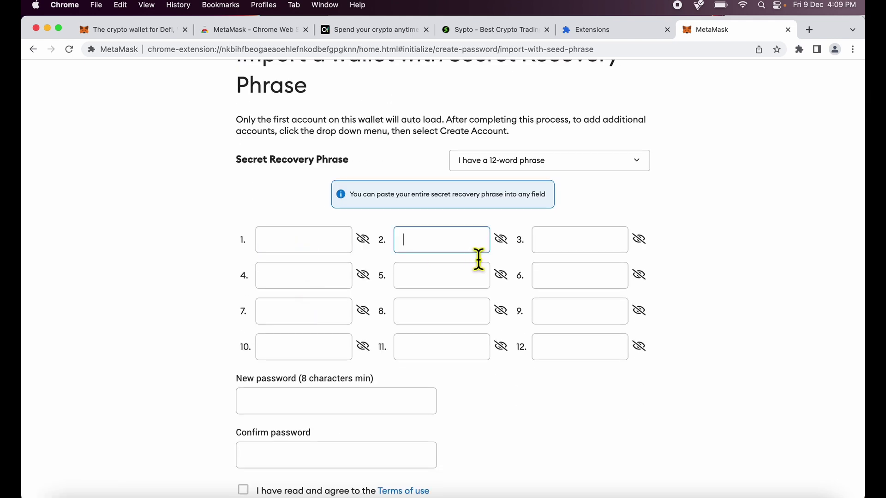
click(583, 247)
click(279, 282)
click(460, 286)
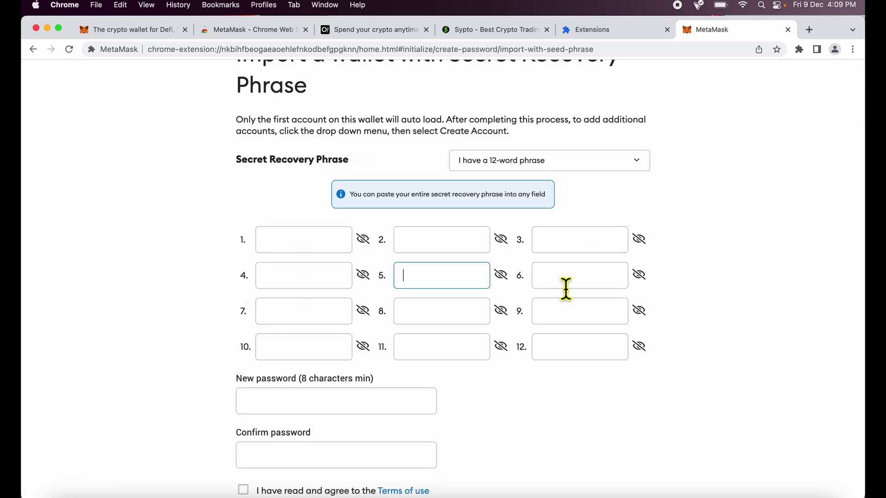
click(566, 286)
click(279, 320)
click(409, 320)
click(561, 321)
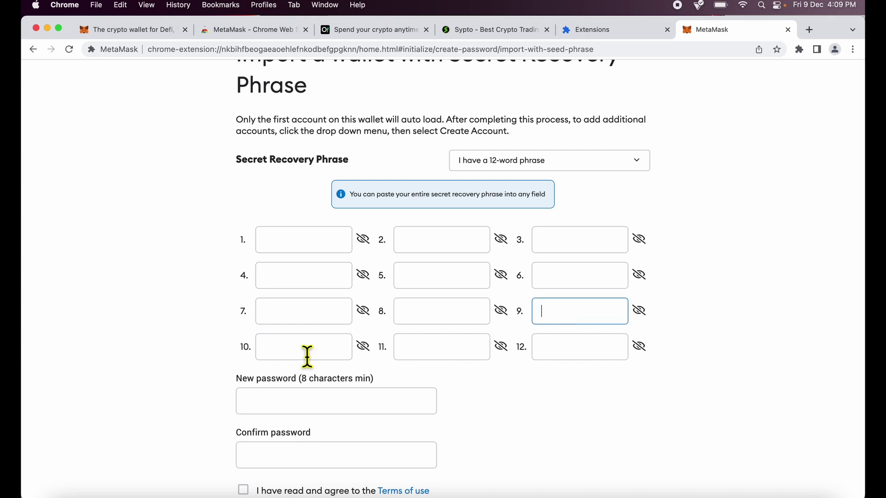
click(306, 355)
click(459, 356)
click(569, 353)
scroll(569, 353, down, 2)
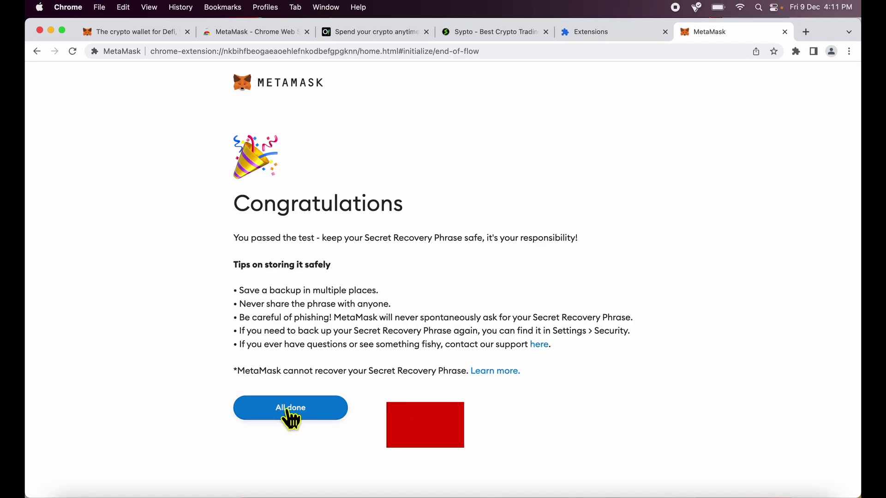
Finish onboarding, pin MetaMask to the toolbar, and open its accounts list showing only Account 1
click(288, 410)
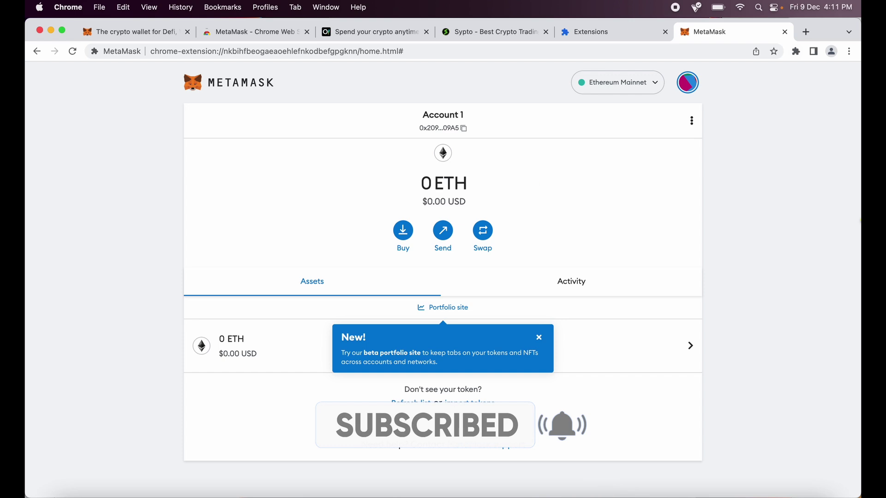
click(797, 53)
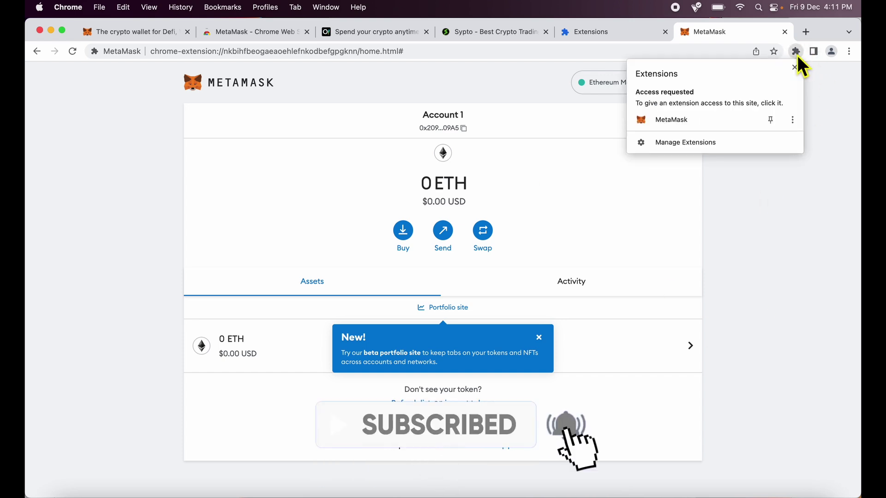
click(771, 121)
click(769, 200)
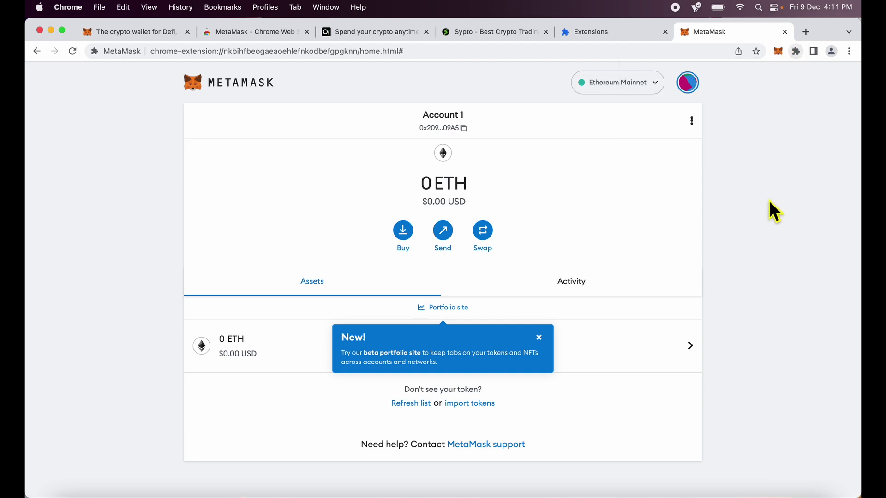
click(783, 53)
click(769, 80)
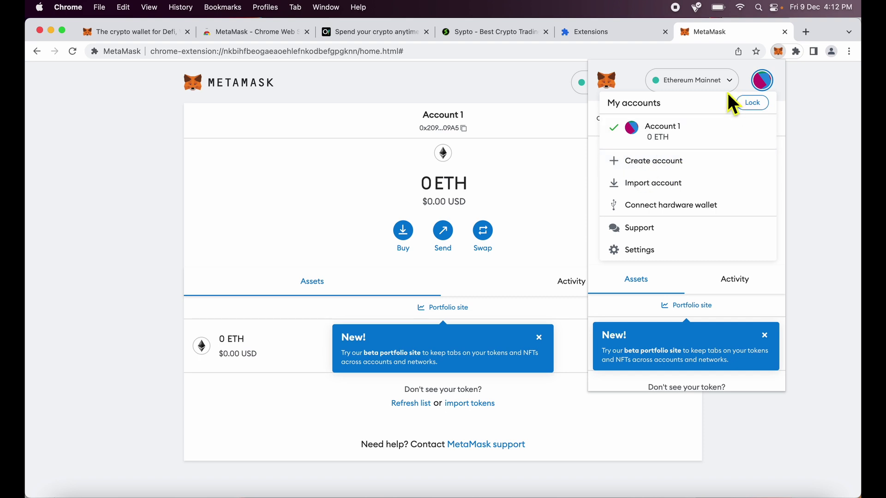
Close the accounts list and dismiss the New portfolio site notice
click(763, 83)
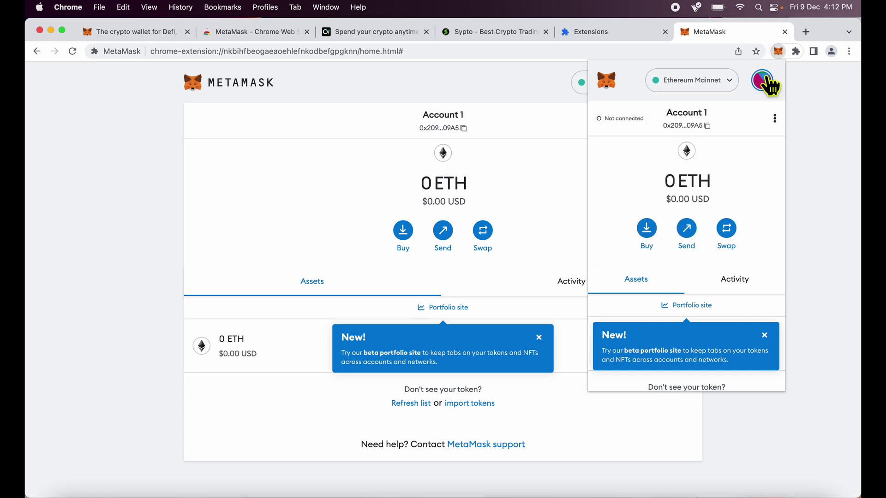
click(765, 336)
scroll(768, 339, down, 2)
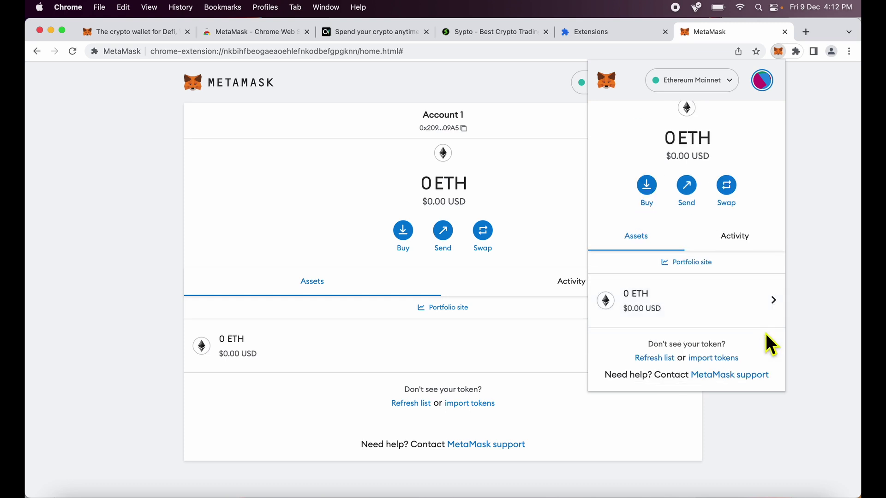
scroll(767, 337, up, 2)
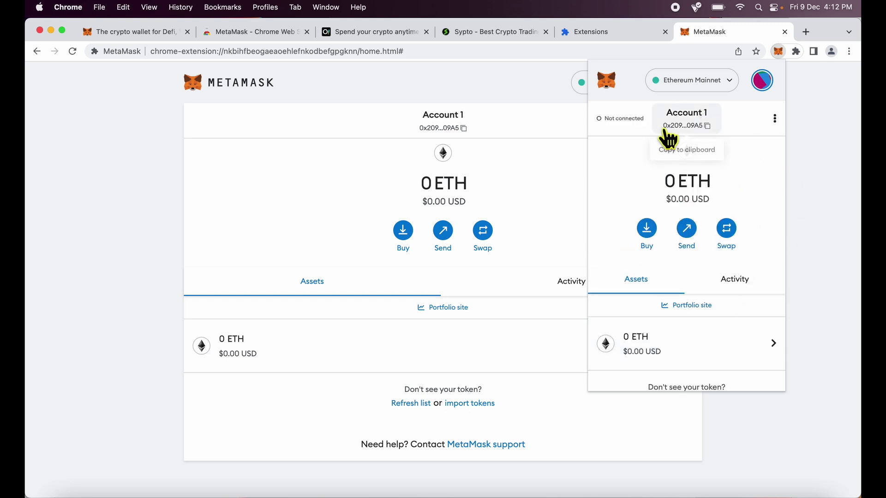
Check the networks and accounts lists, then close the MetaMask popup
click(713, 88)
click(713, 88)
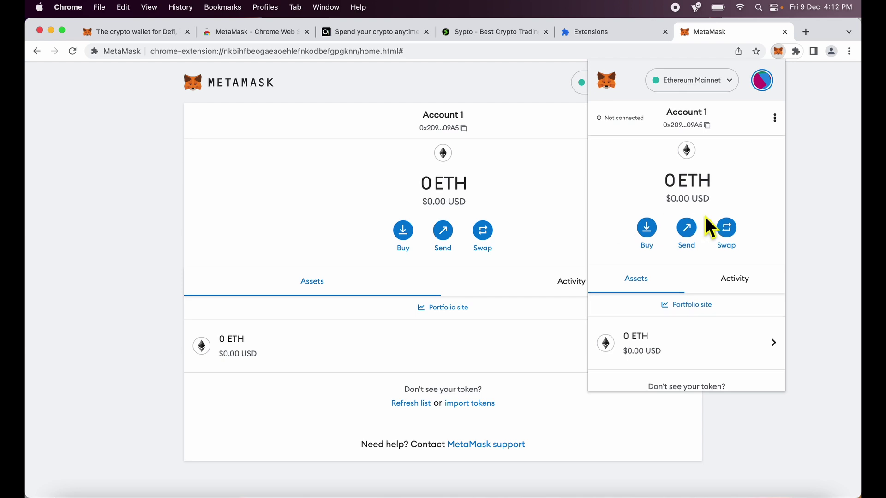
scroll(711, 227, down, 2)
scroll(711, 227, up, 2)
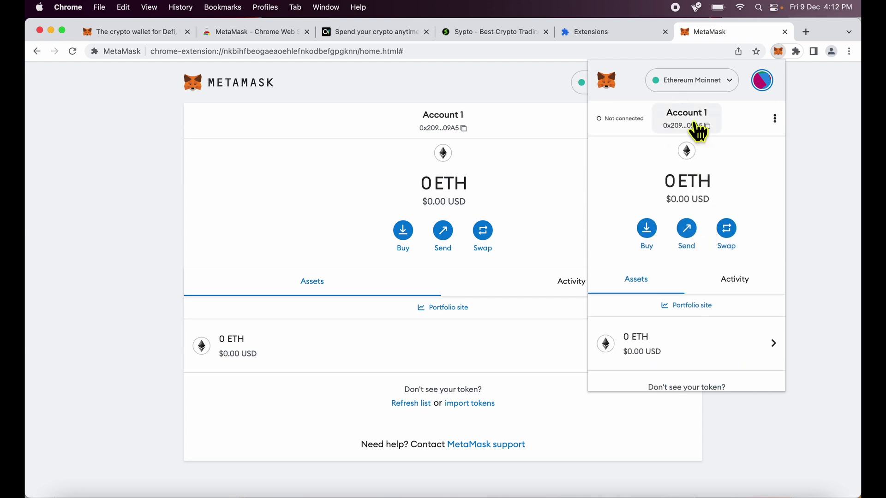
click(757, 83)
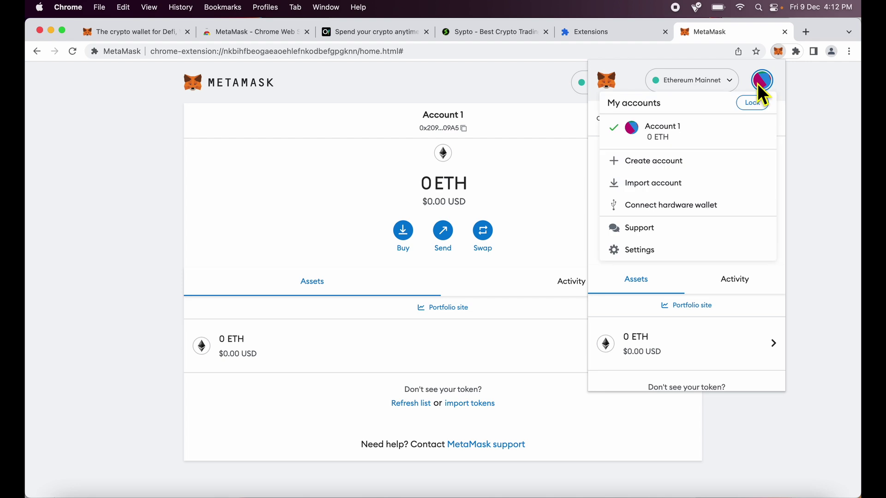
click(757, 83)
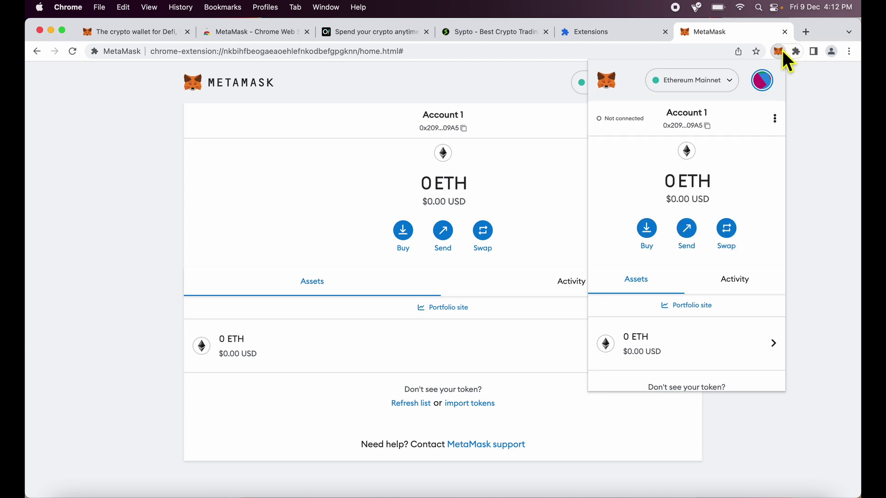
click(763, 89)
click(764, 90)
click(779, 51)
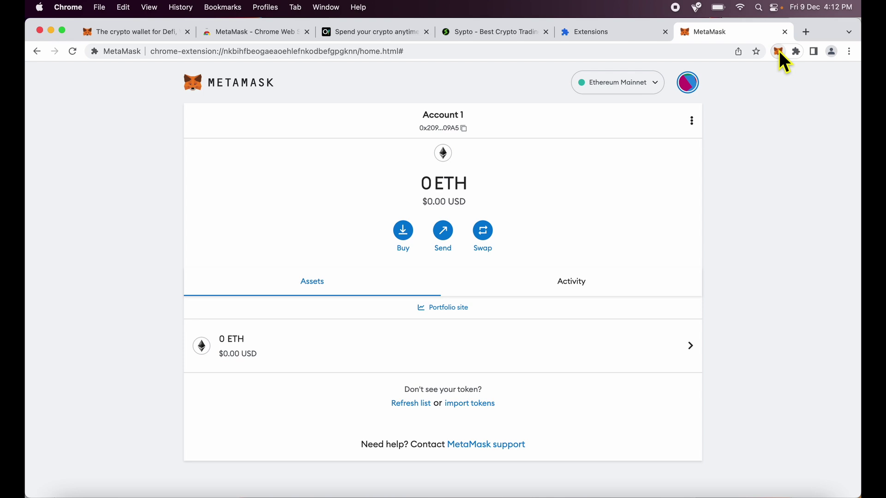
Switch to the Sypto tab and browse sypto.xyz's strategy cards like Athena Top 5 and Athena Top 10
click(483, 36)
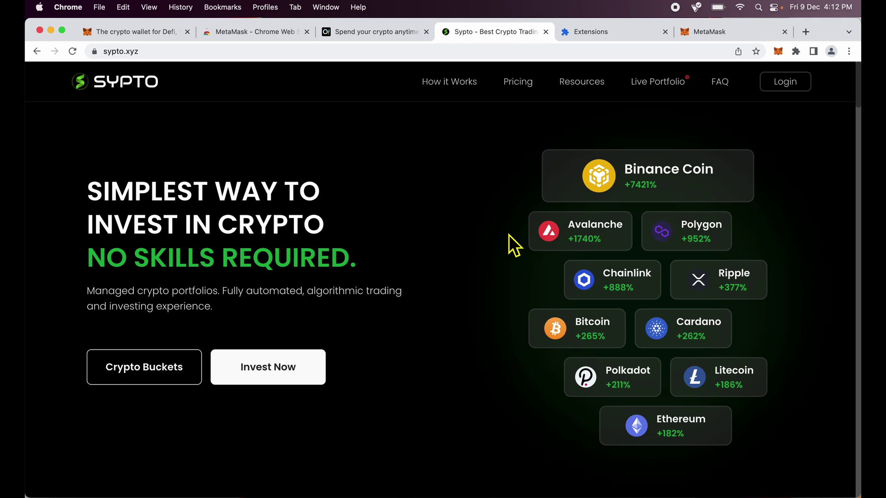
scroll(509, 235, down, 15)
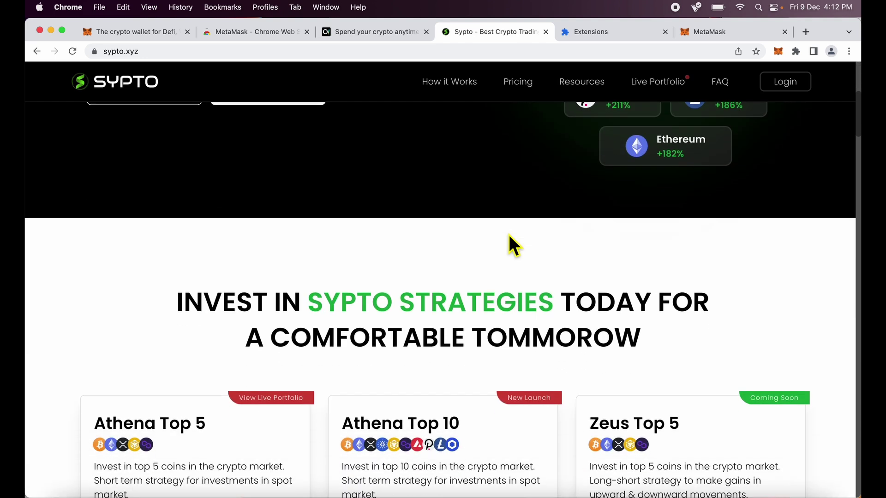
scroll(511, 237, up, 3)
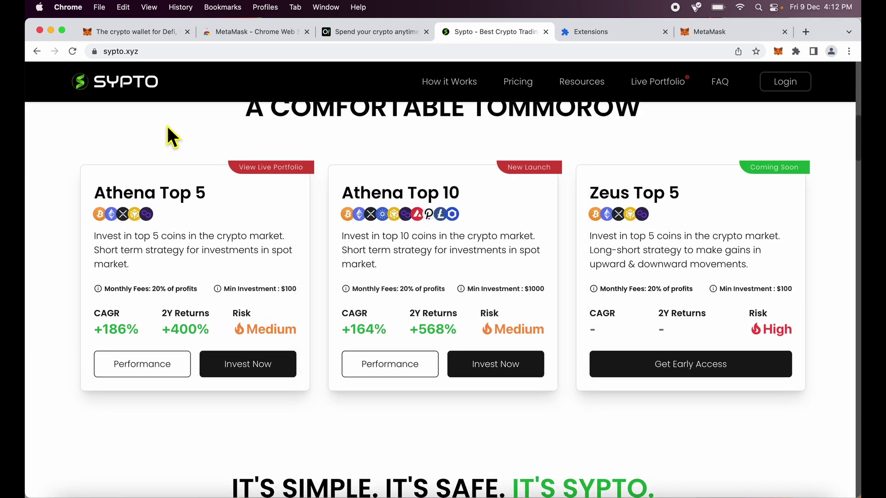
scroll(167, 127, down, 20)
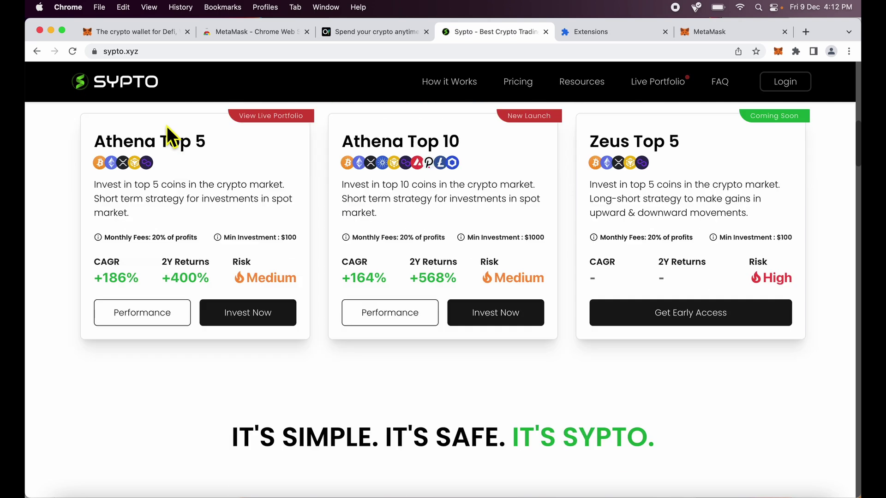
scroll(167, 126, up, 20)
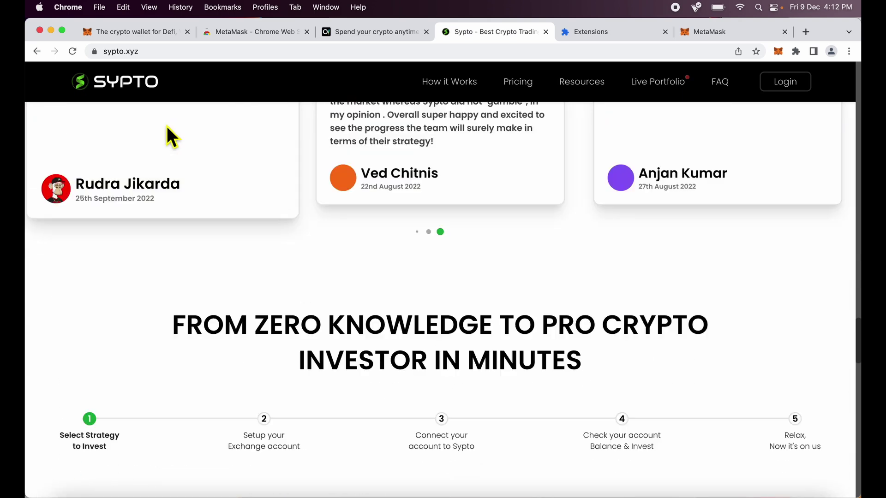
scroll(167, 126, up, 2)
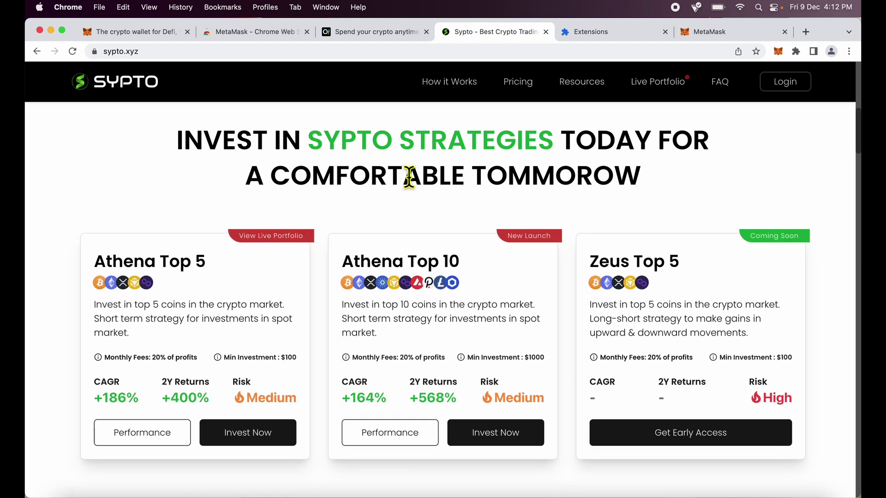
scroll(410, 177, up, 10)
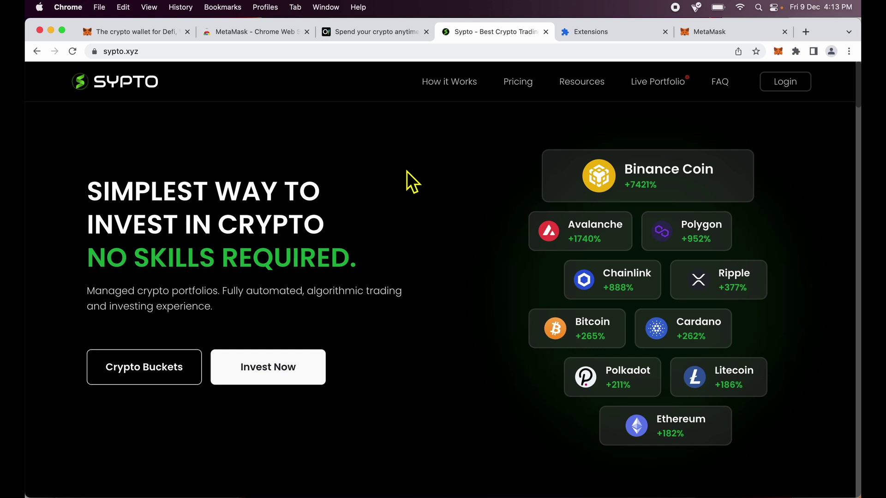
scroll(407, 171, down, 10)
scroll(407, 172, up, 4)
scroll(406, 171, down, 2)
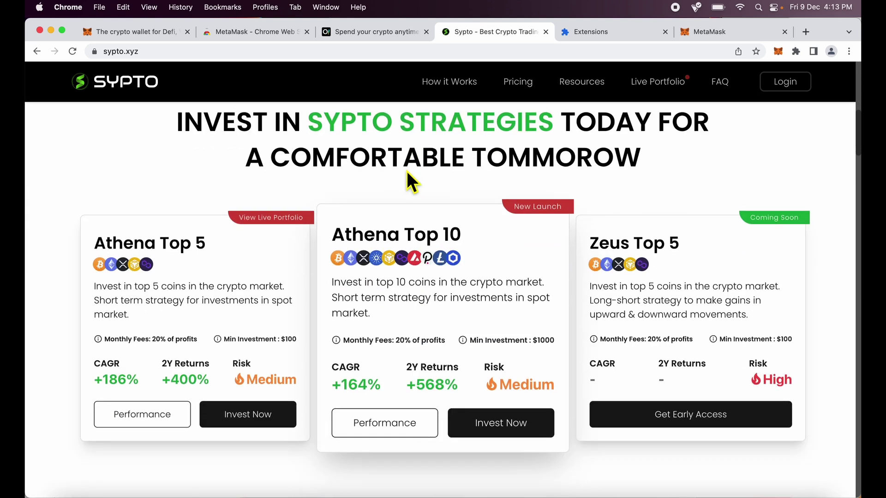
scroll(409, 175, up, 1)
scroll(189, 176, up, 7)
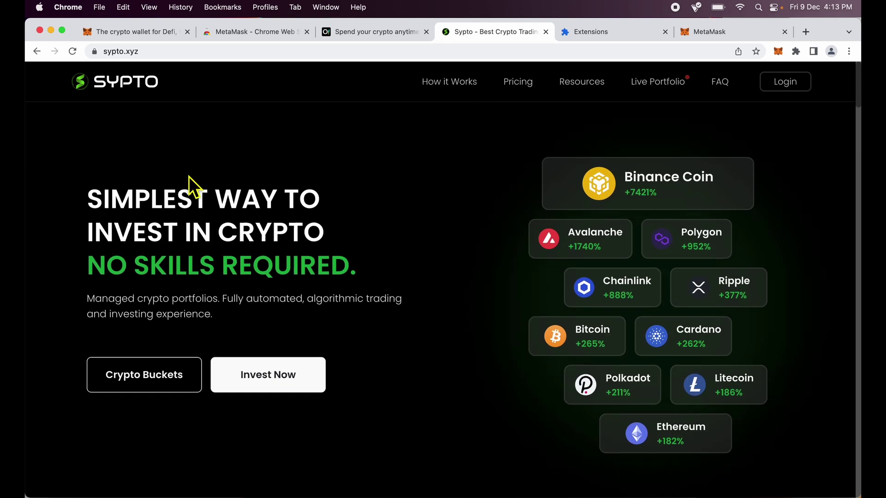